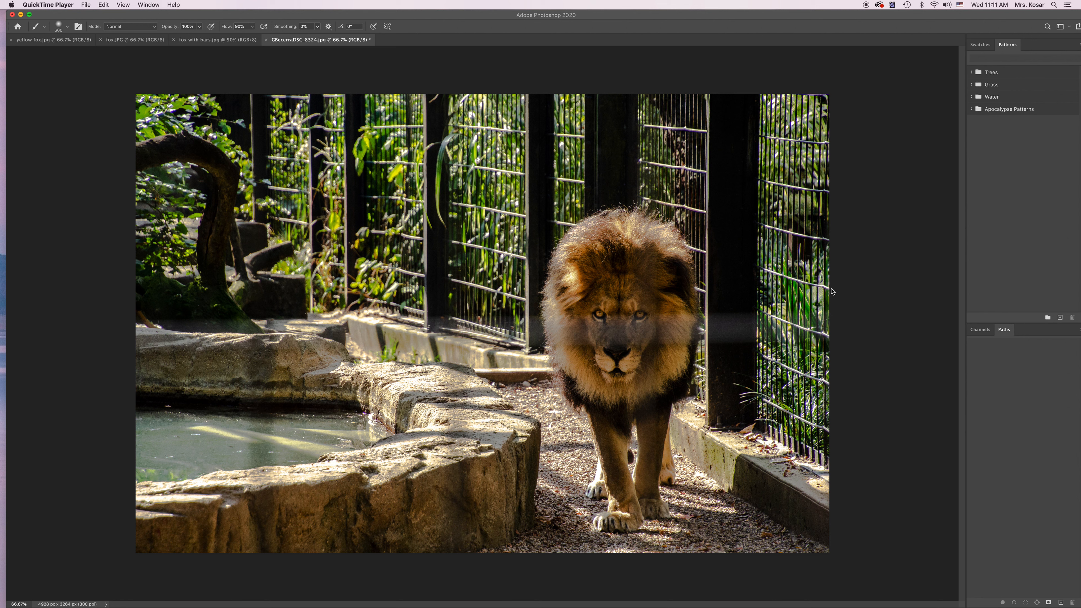
# Duplicate the Background layer and make a rectangular selection over the full image width, from the upper edge down to the lion's rear paws.
pyautogui.click(714, 76)
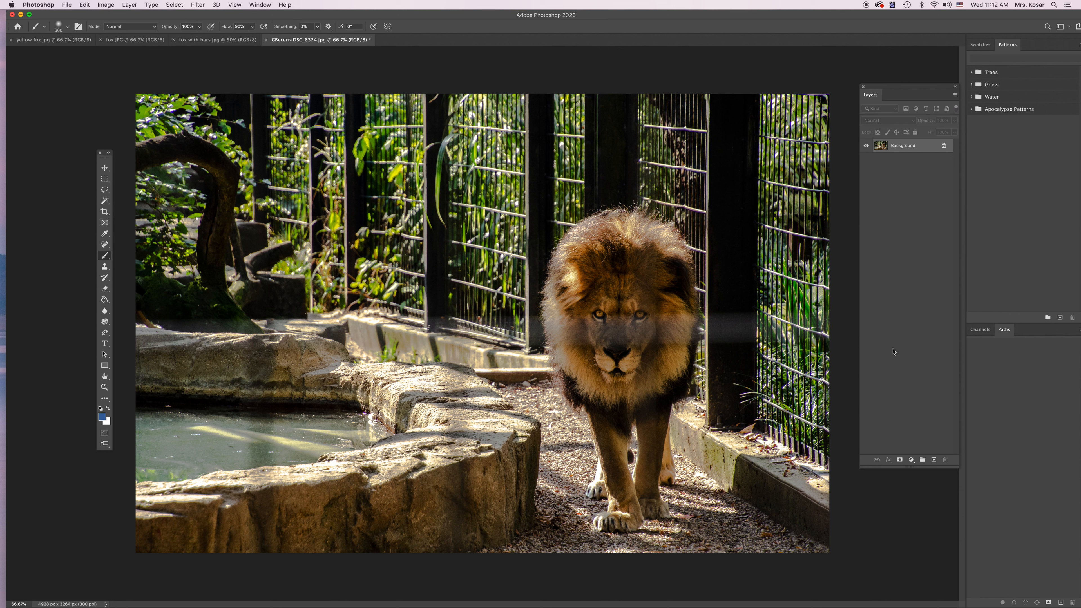
pyautogui.moveTo(910, 148); pyautogui.dragTo(933, 460)
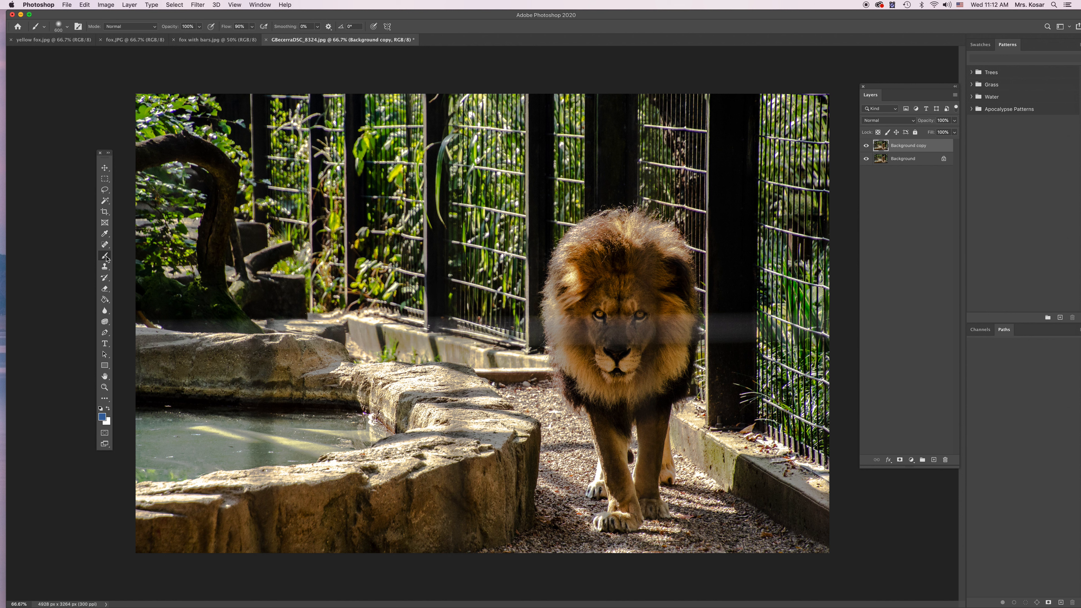
pyautogui.click(105, 178)
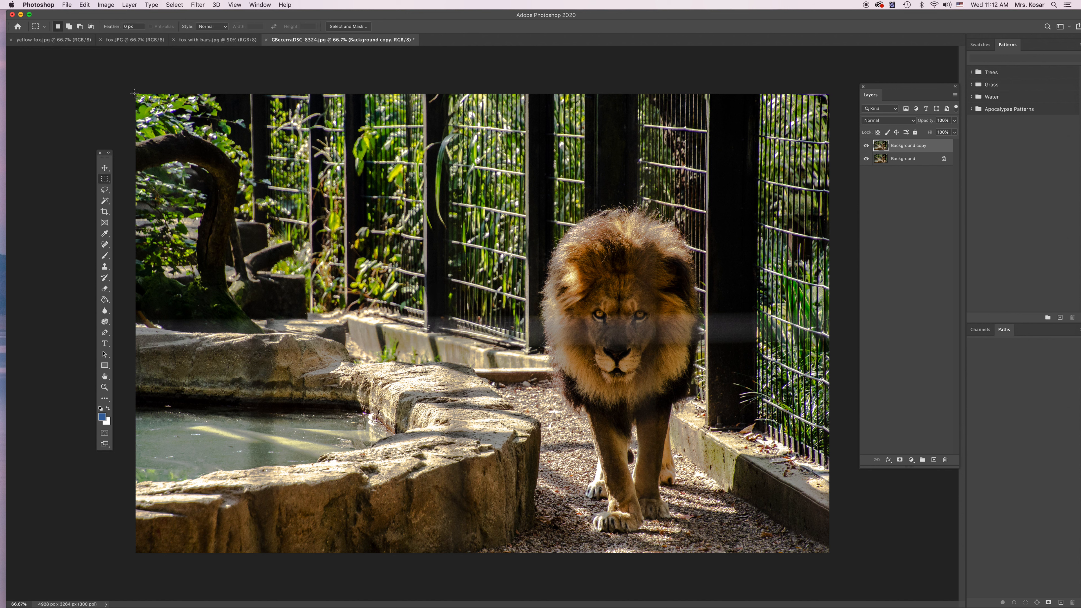
pyautogui.moveTo(135, 94); pyautogui.dragTo(828, 492)
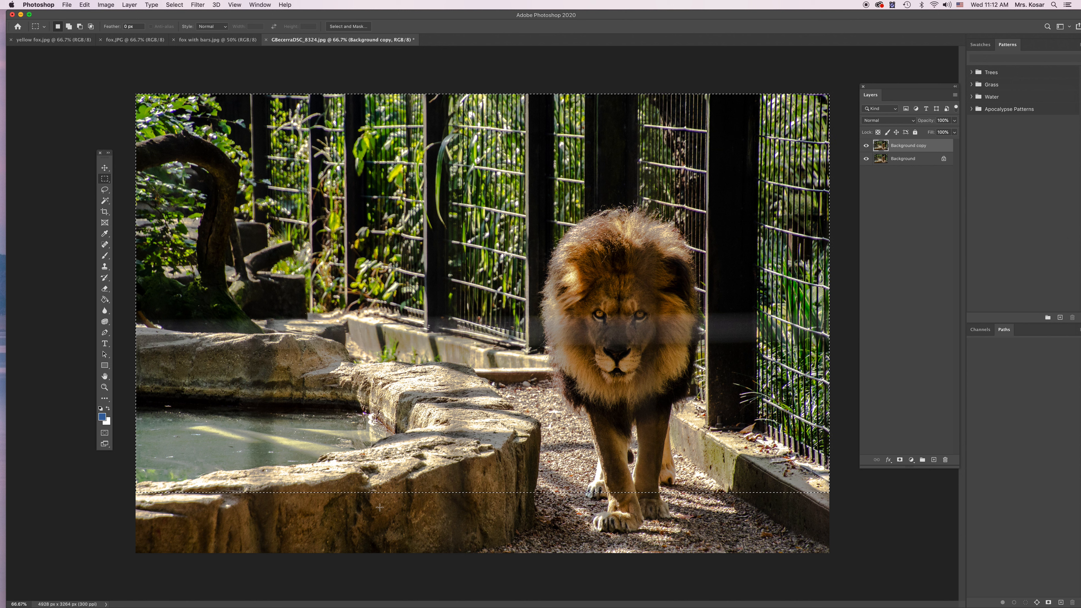
# Subtract the lion and the foreground rock wall from the selection with freehand Lasso outlines.
pyautogui.click(105, 190)
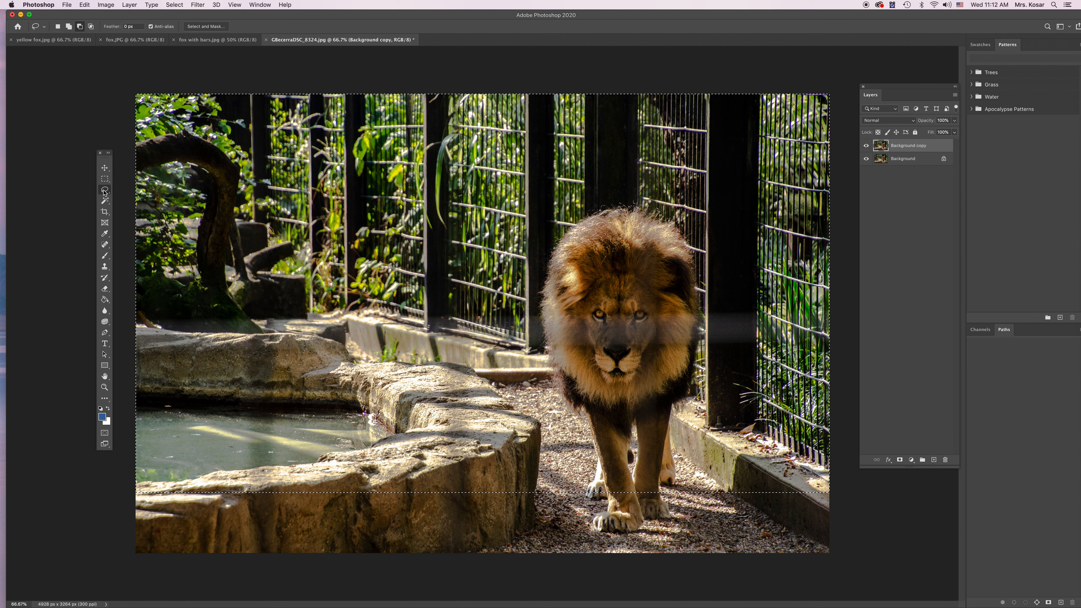
pyautogui.click(80, 26)
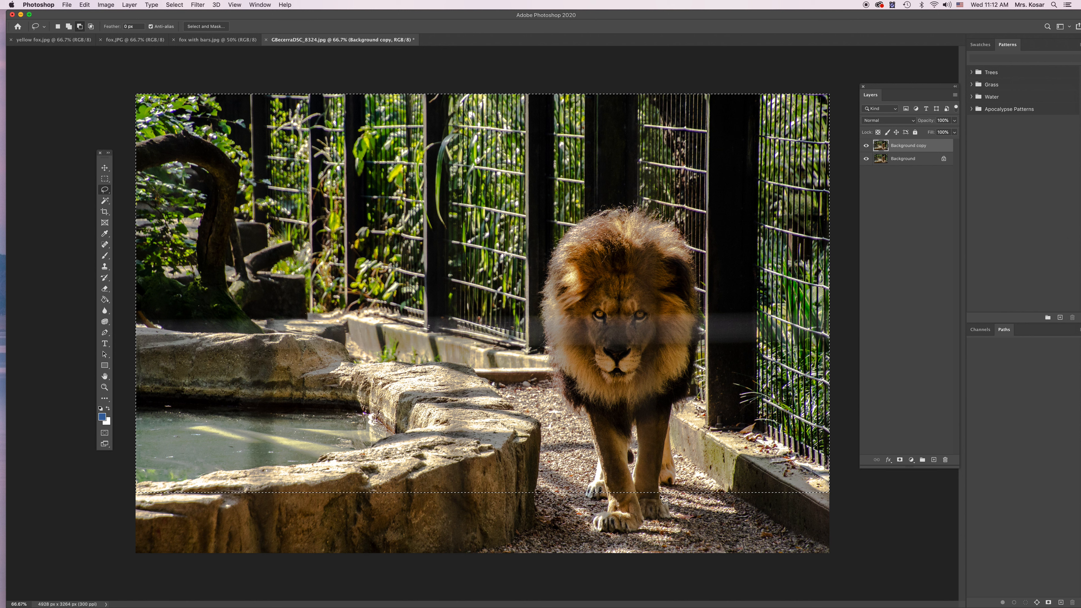
pyautogui.moveTo(664, 485)
pyautogui.mouseDown()
pyautogui.moveTo(677, 480)
pyautogui.moveTo(671, 417)
pyautogui.moveTo(697, 349)
pyautogui.moveTo(700, 302)
pyautogui.moveTo(681, 235)
pyautogui.moveTo(625, 208)
pyautogui.moveTo(561, 245)
pyautogui.moveTo(603, 473)
pyautogui.moveTo(591, 499)
pyautogui.moveTo(600, 521)
pyautogui.moveTo(653, 517)
pyautogui.moveTo(668, 485)
pyautogui.mouseUp()
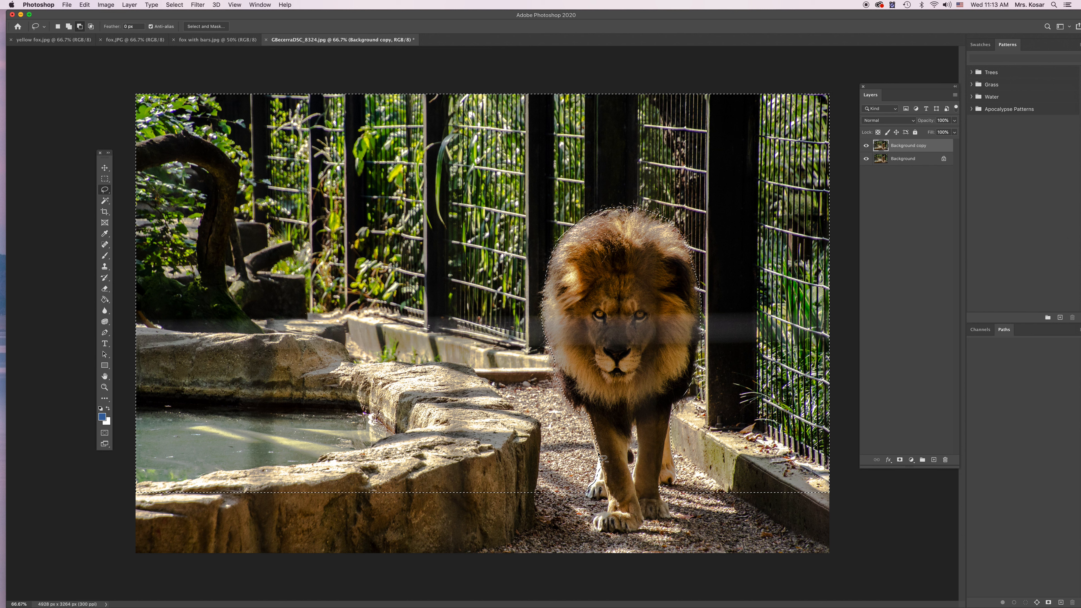
pyautogui.moveTo(538, 492)
pyautogui.mouseDown()
pyautogui.moveTo(461, 367)
pyautogui.moveTo(364, 362)
pyautogui.moveTo(300, 337)
pyautogui.moveTo(133, 335)
pyautogui.moveTo(123, 515)
pyautogui.moveTo(194, 532)
pyautogui.moveTo(406, 533)
pyautogui.moveTo(506, 523)
pyautogui.moveTo(537, 495)
pyautogui.mouseUp()
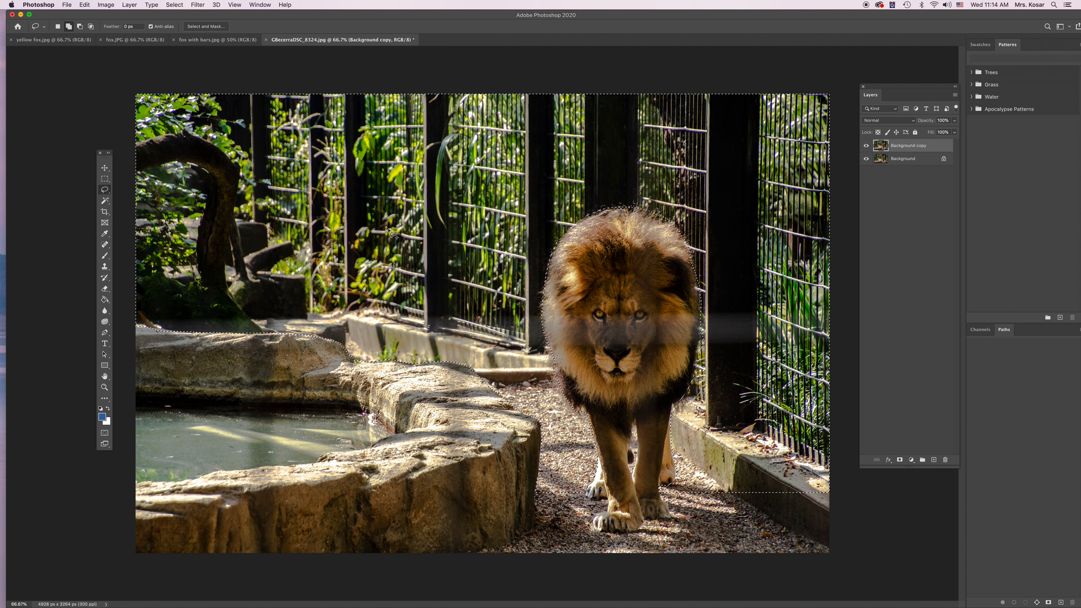
# Feather the edges of the background selection.
pyautogui.click(174, 5)
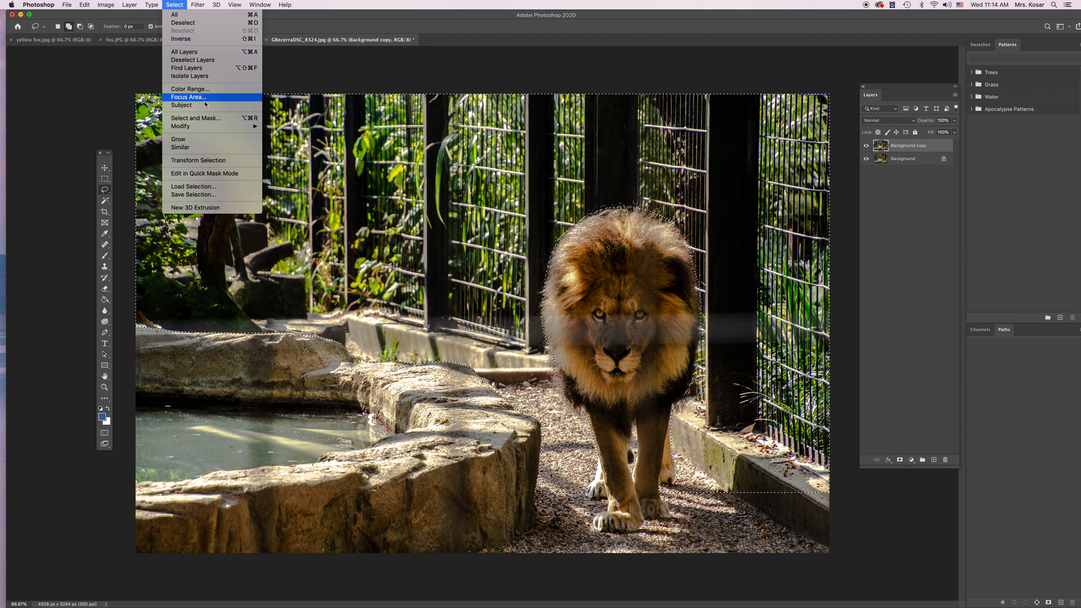
pyautogui.moveTo(207, 126)
pyautogui.click(289, 161)
pyautogui.press('Return')
# Apply a Gaussian Blur with a radius of 17.6 pixels to the selected background, then clear the selection.
pyautogui.click(198, 5)
pyautogui.moveTo(204, 102)
pyautogui.click(315, 134)
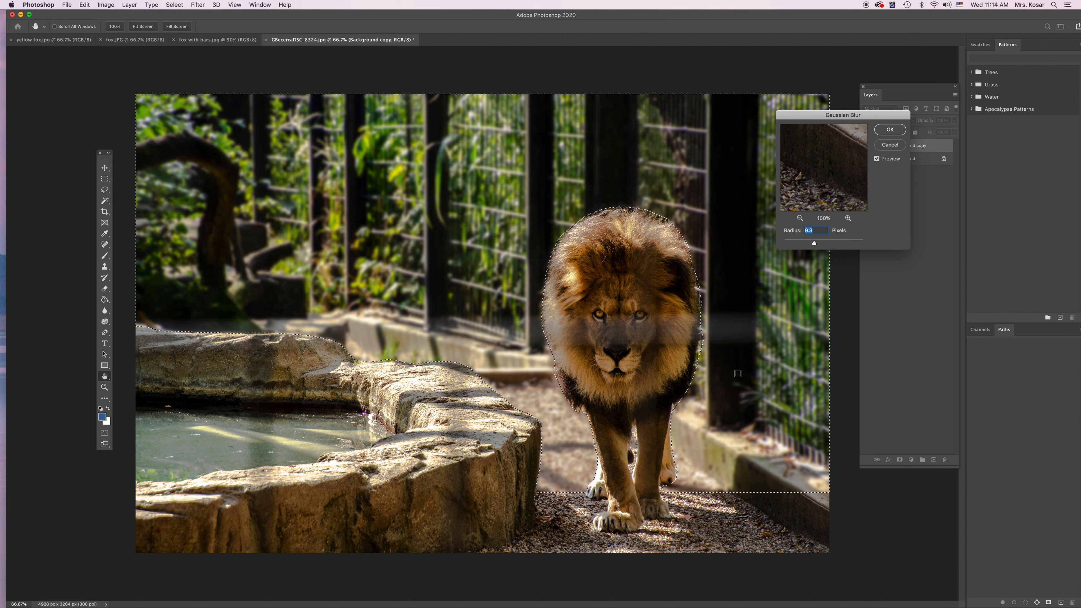
pyautogui.moveTo(816, 246); pyautogui.dragTo(827, 246)
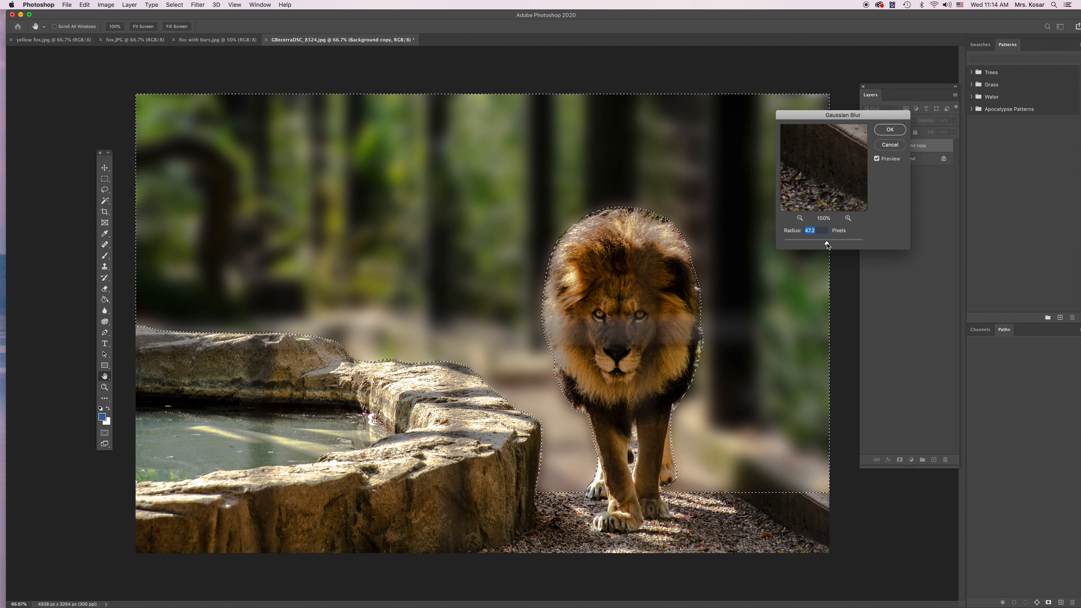
pyautogui.moveTo(827, 245); pyautogui.dragTo(819, 246)
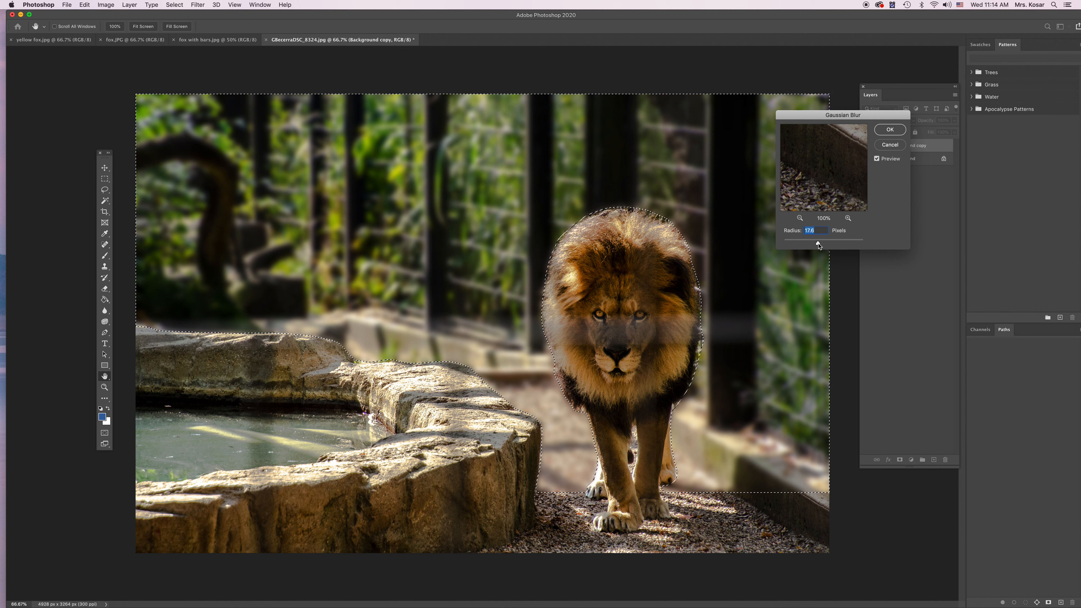
pyautogui.click(890, 129)
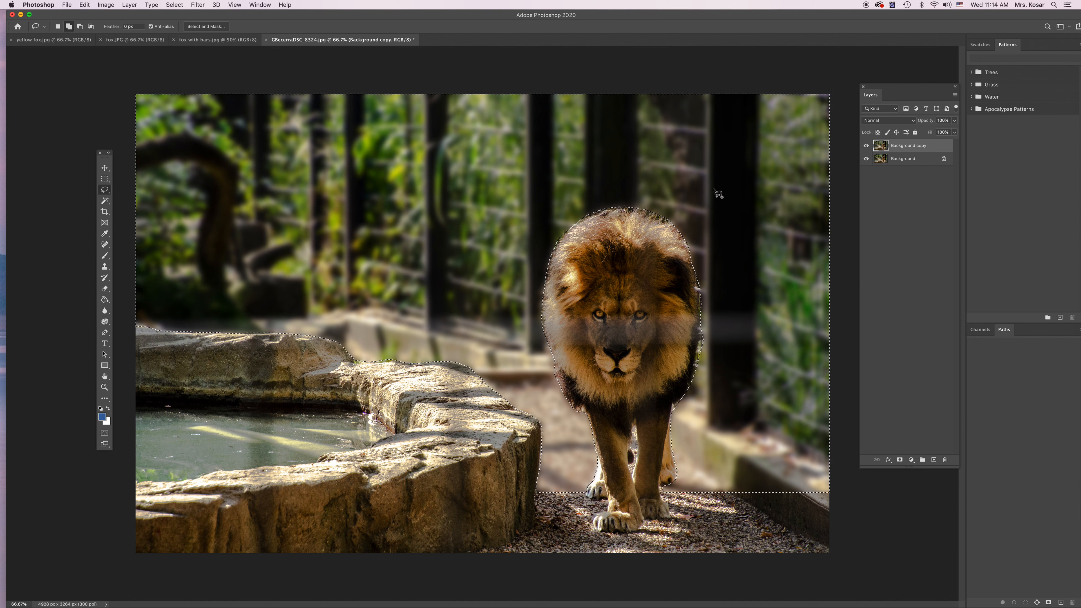
pyautogui.press('super+d')
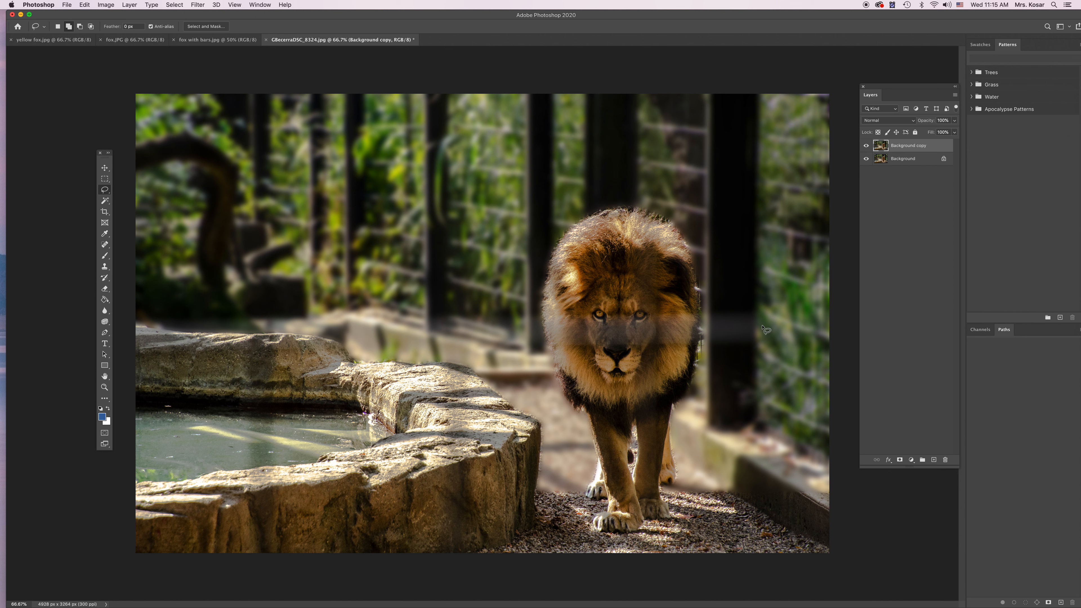
# Add a layer mask to the Background copy layer and paint black with a soft brush along the ground and curb beside the lion's paws.
pyautogui.click(899, 460)
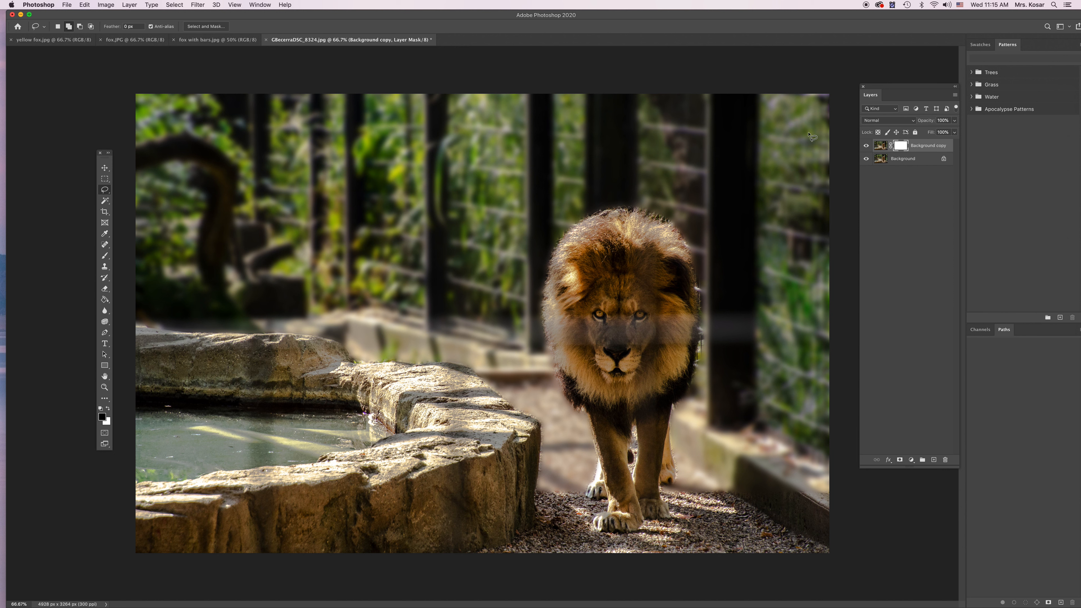
pyautogui.click(105, 256)
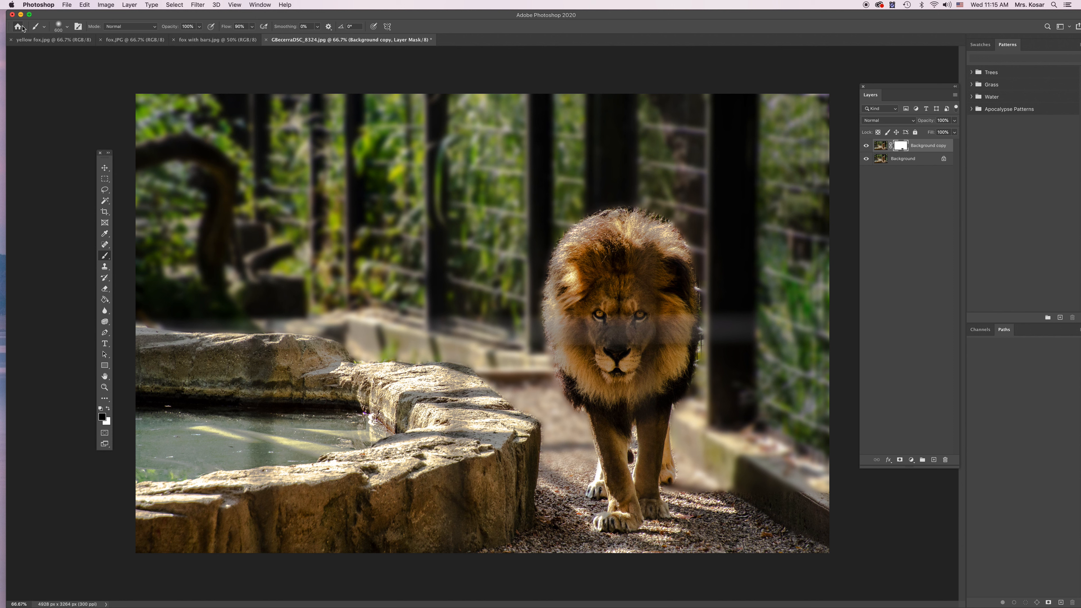
pyautogui.click(67, 28)
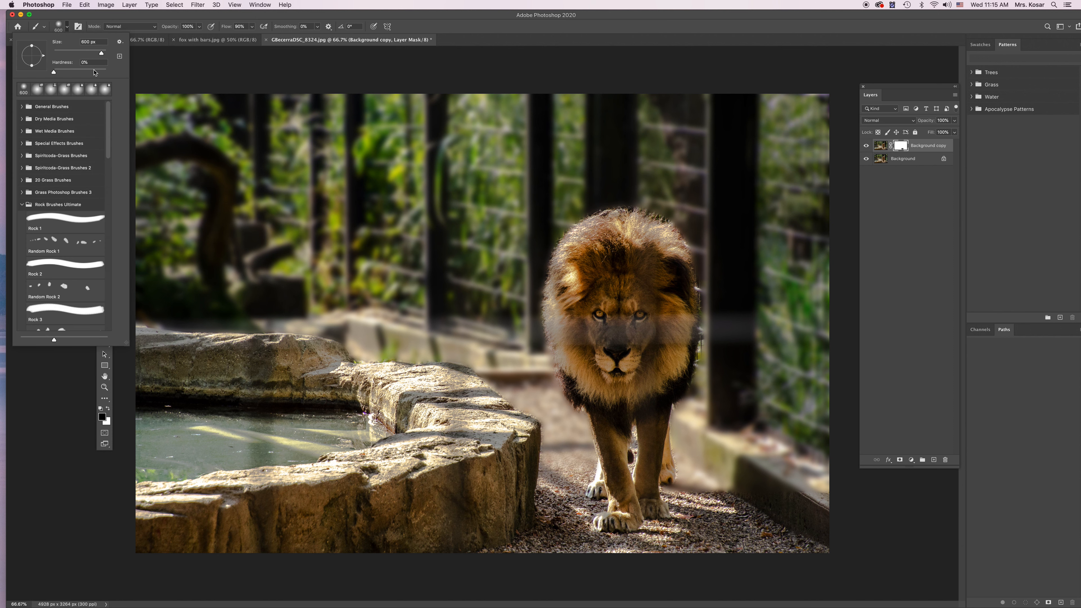
pyautogui.click(458, 31)
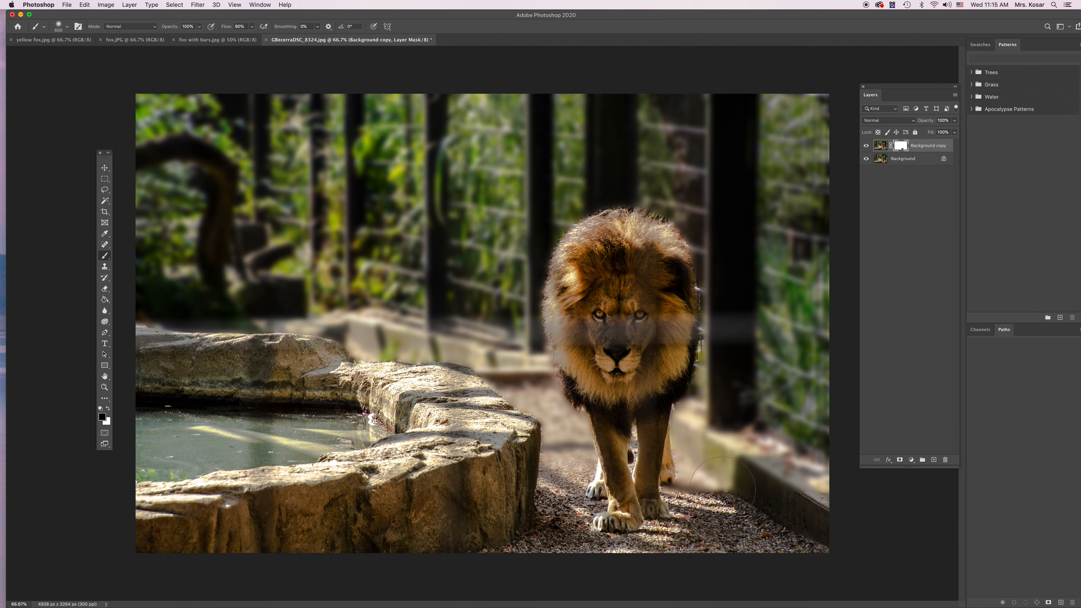
pyautogui.moveTo(690, 496)
pyautogui.mouseDown()
pyautogui.moveTo(802, 501)
pyautogui.moveTo(837, 520)
pyautogui.mouseUp()
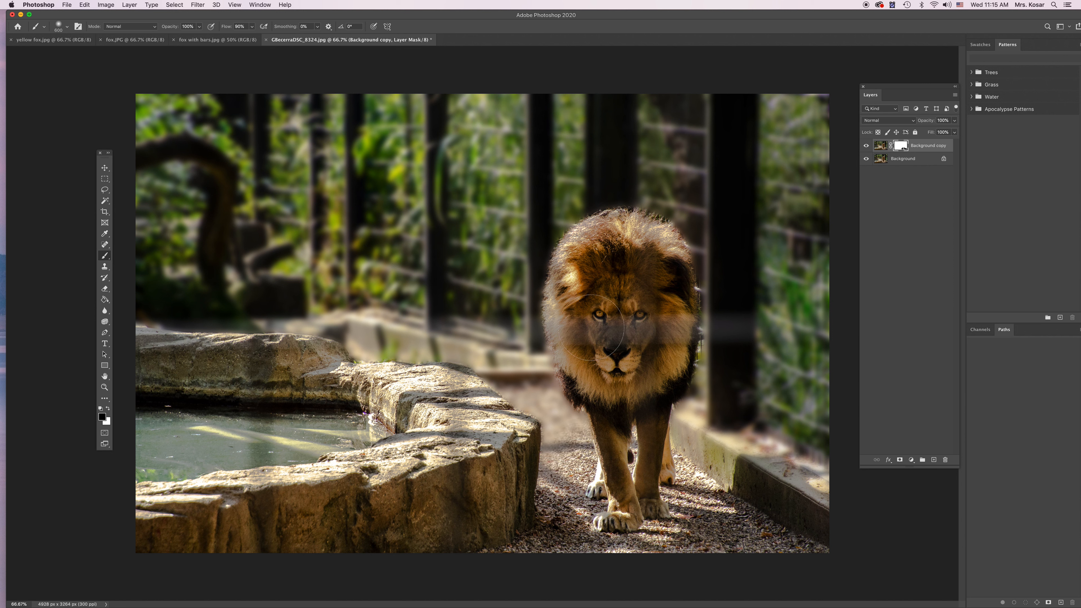
# Paint the mask along the lion's upper mane edge with a smaller brush, switch the foreground to white, and toggle the blurred layer to compare.
pyautogui.press('[')
pyautogui.press('[')
pyautogui.press('[')
pyautogui.press('[')
pyautogui.press('[')
pyautogui.moveTo(661, 228)
pyautogui.mouseDown()
pyautogui.moveTo(693, 268)
pyautogui.moveTo(678, 306)
pyautogui.moveTo(703, 244)
pyautogui.mouseUp()
pyautogui.click(108, 408)
pyautogui.click(867, 147)
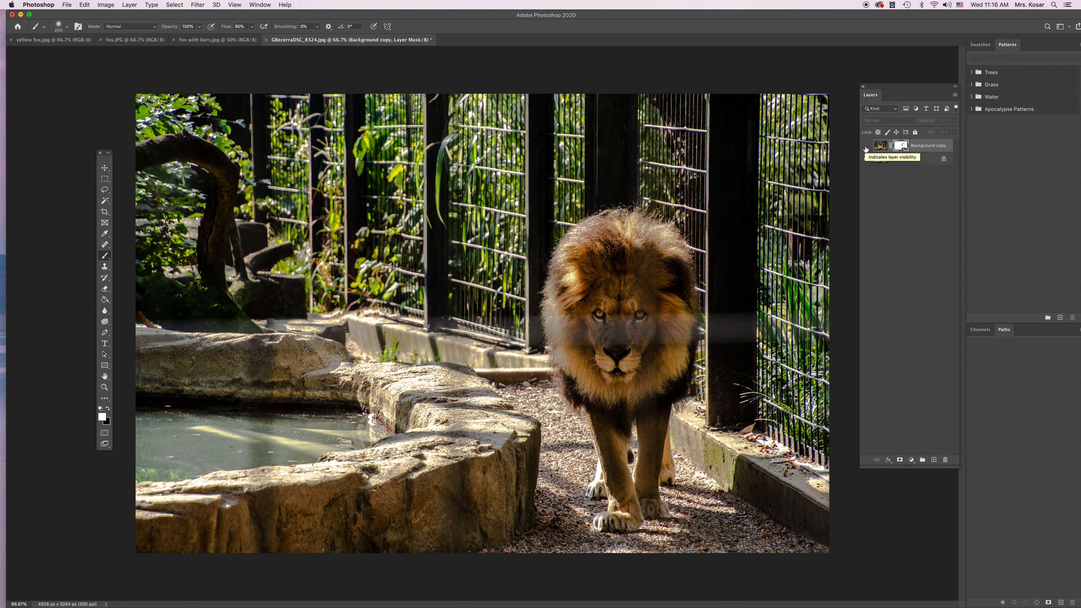
pyautogui.click(866, 146)
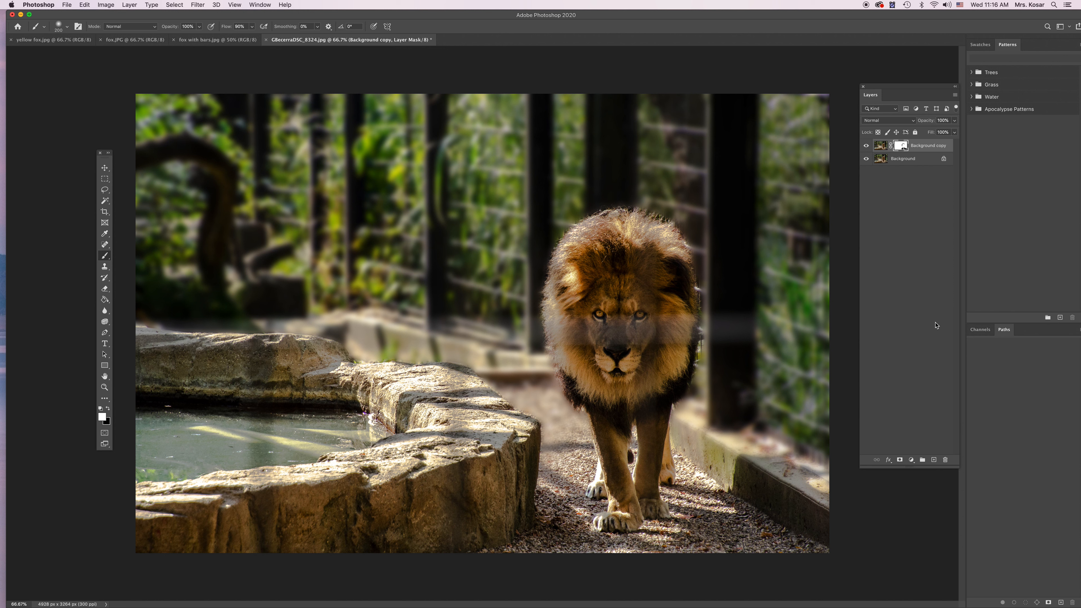